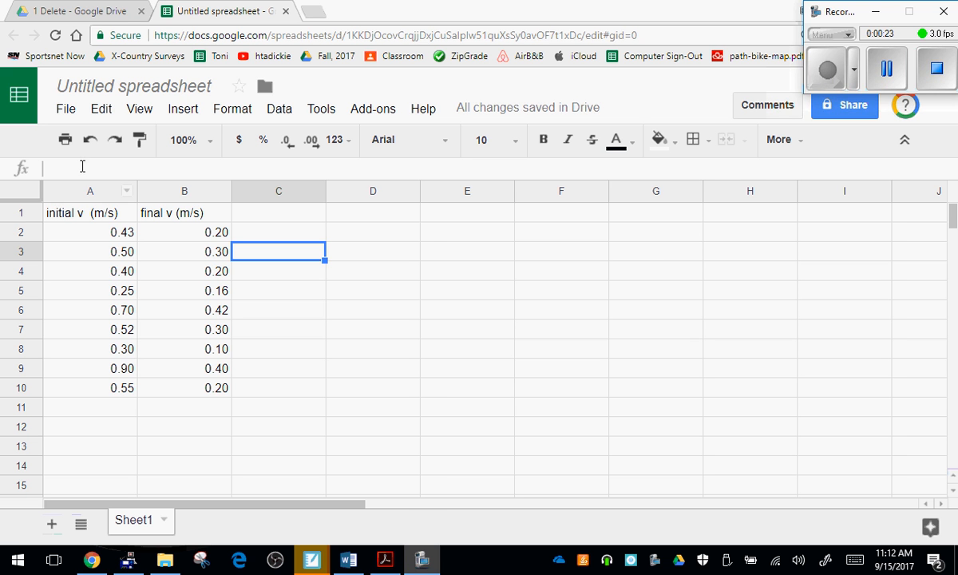
- Insert a chart from the initial and final velocity values in A2:B10
left_click_drag(104, 233, 207, 389)
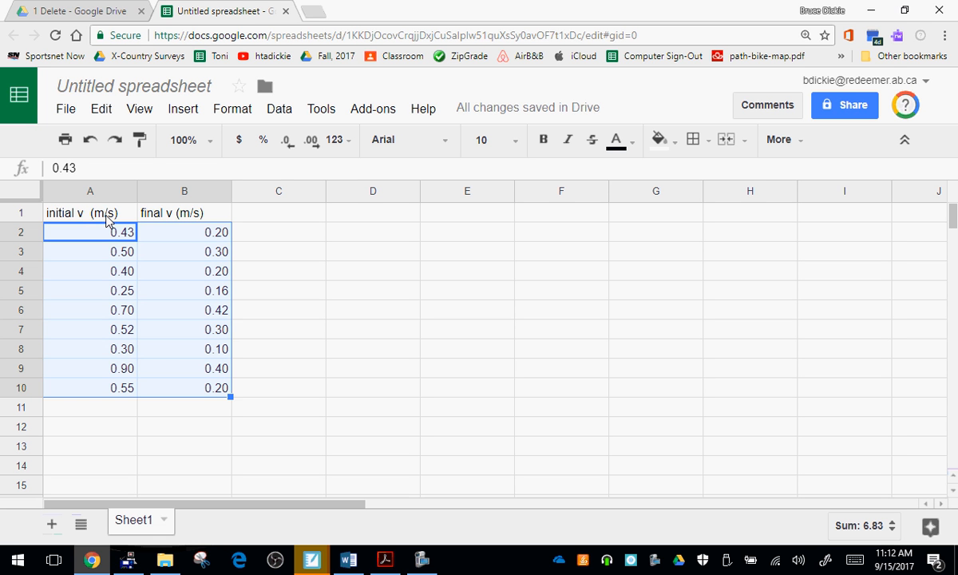
left_click(189, 107)
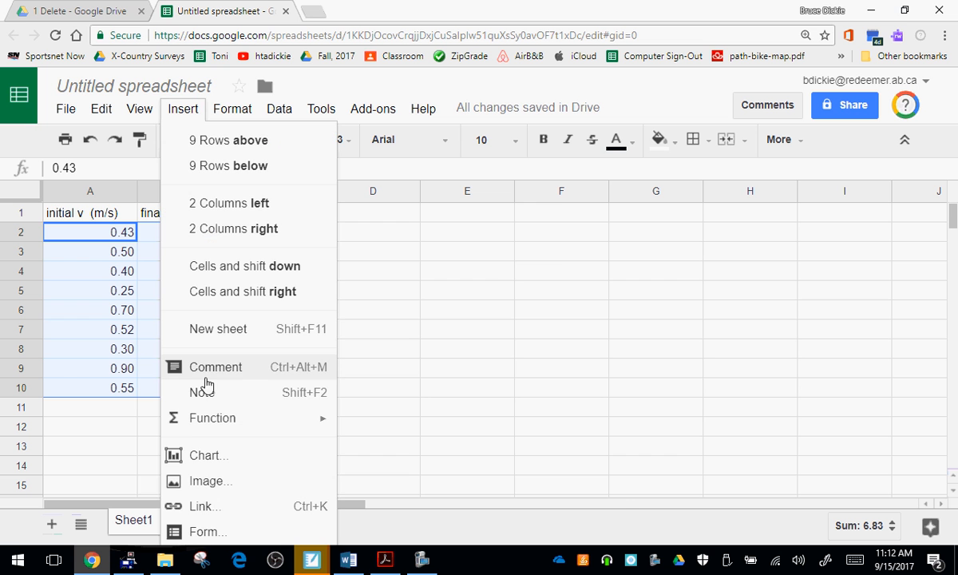
left_click(214, 458)
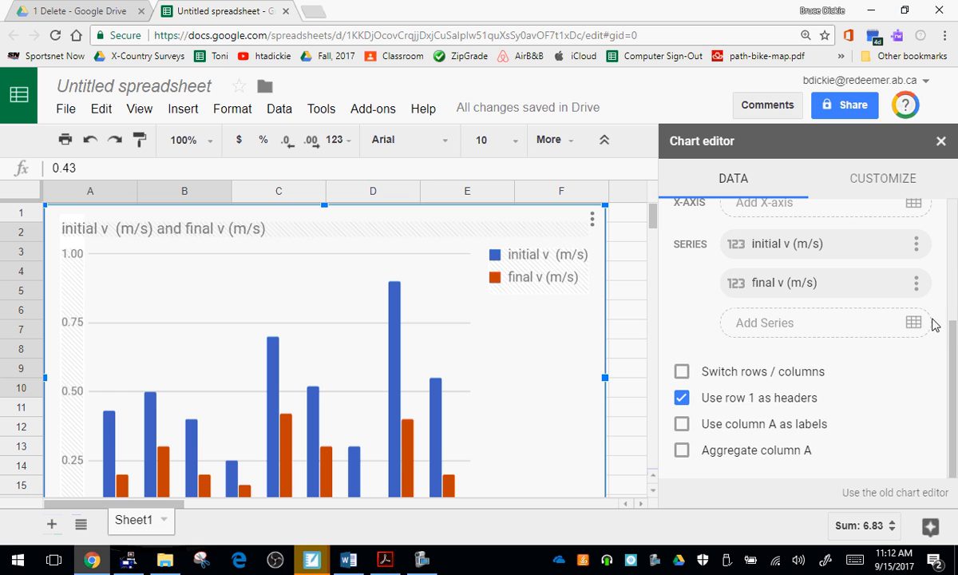
- Change the chart type from column to scatter chart and look over the plotted points and axes
left_click_drag(951, 327, 956, 215)
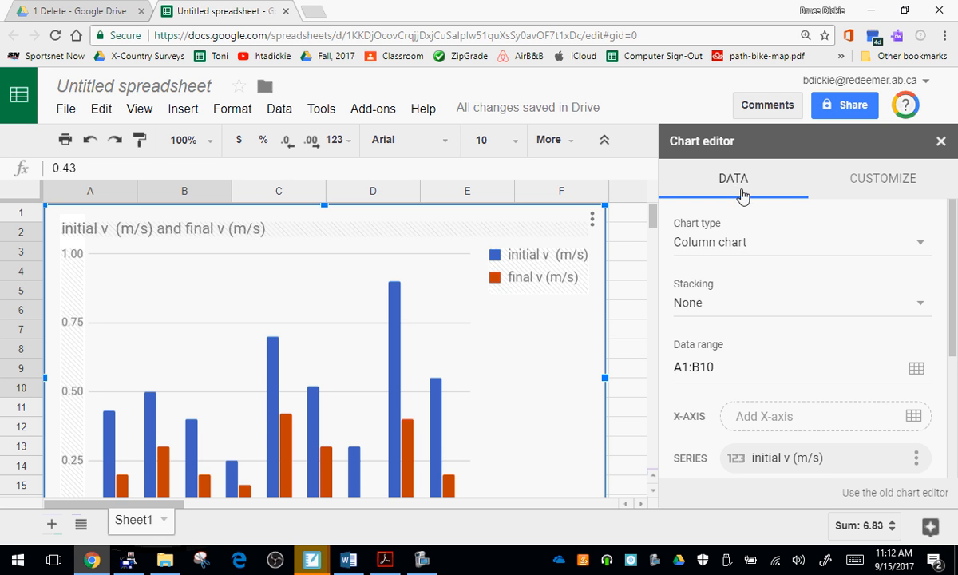
left_click(752, 244)
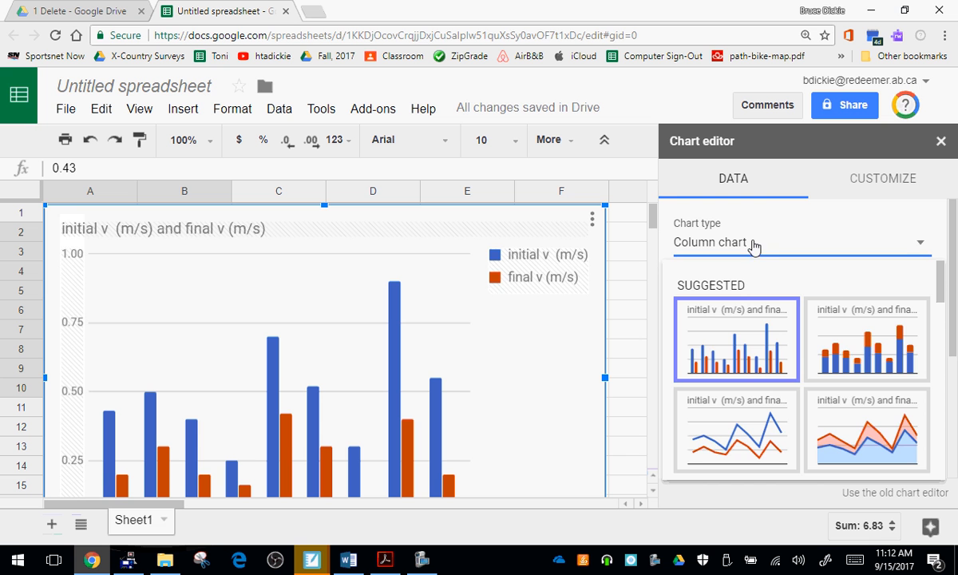
left_click_drag(942, 279, 942, 411)
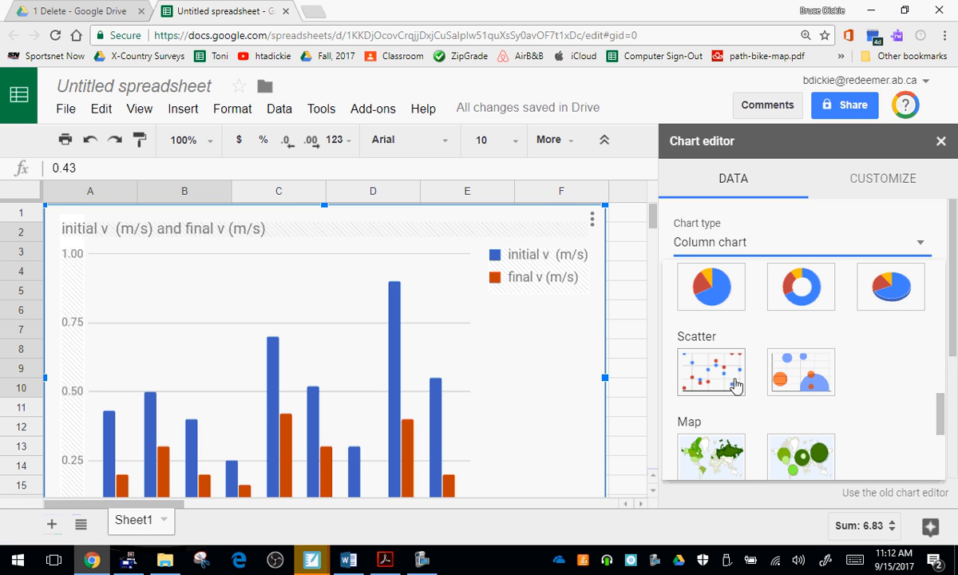
left_click(736, 385)
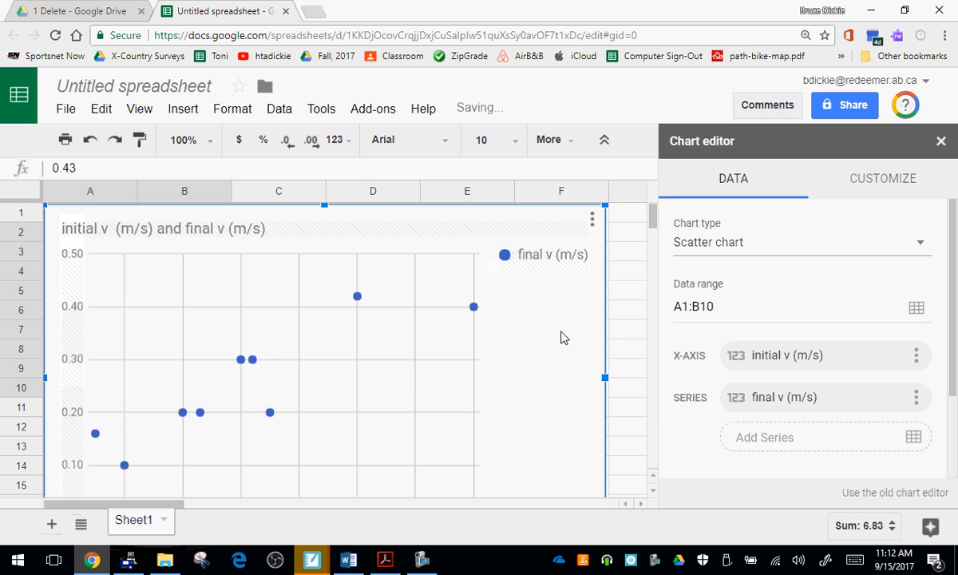
scroll(563, 337, "down", 1)
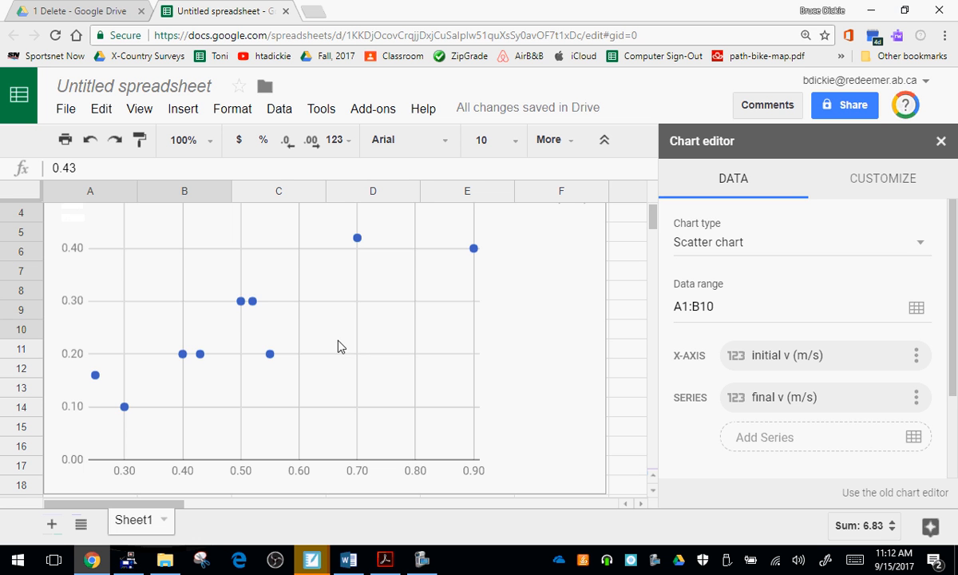
scroll(492, 381, "up", 1)
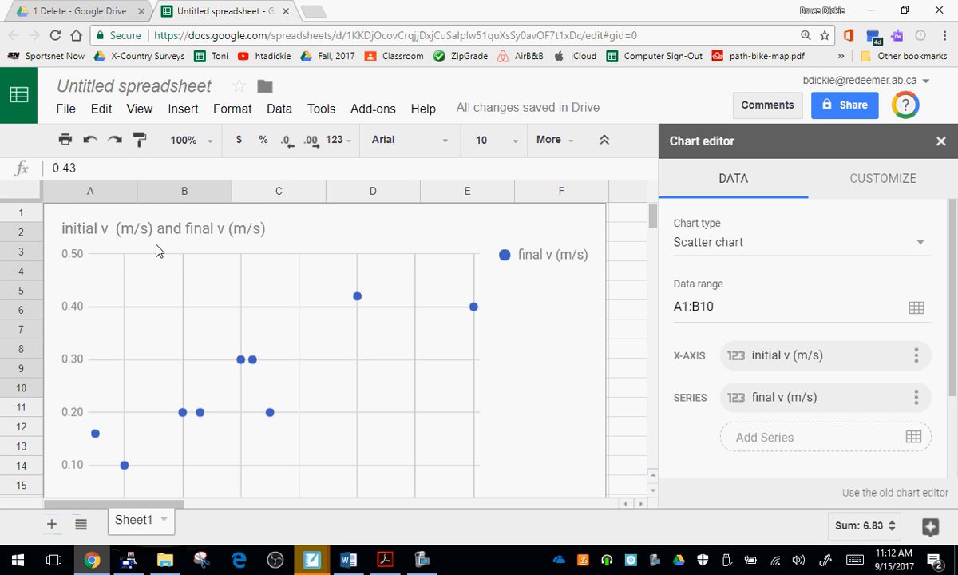
scroll(167, 243, "down", 1)
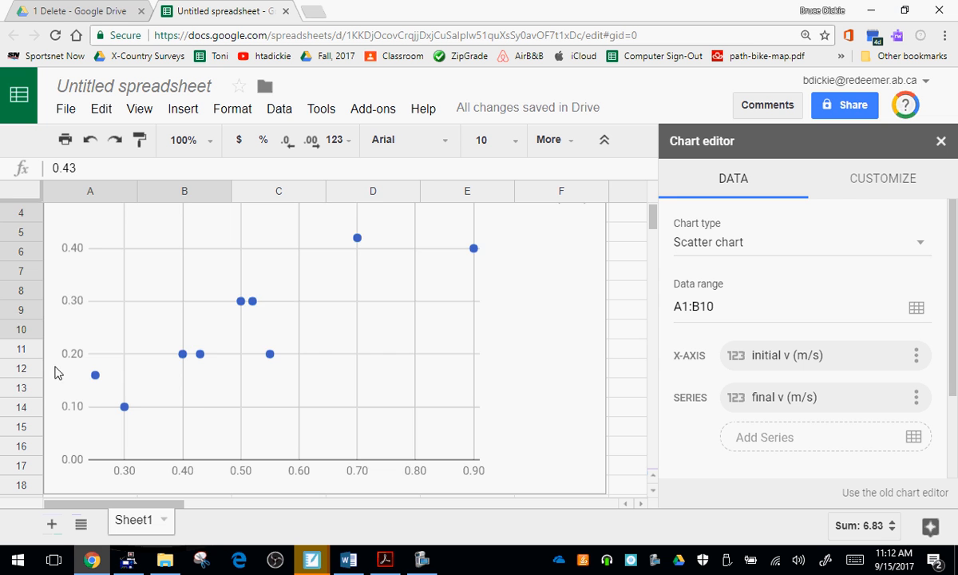
scroll(57, 373, "up", 1)
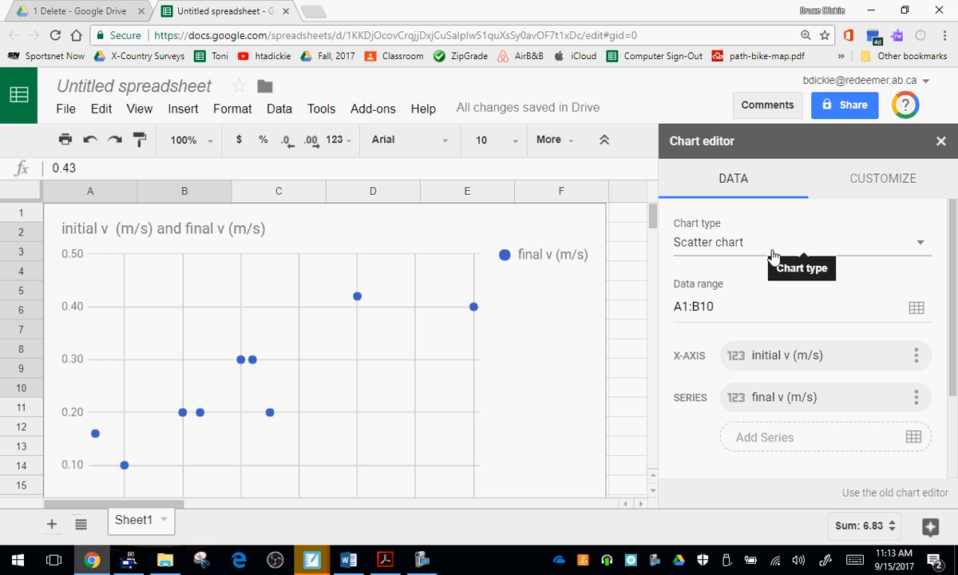
- Set the chart title to "Final Velocity vs. Initial Velocity"
left_click(871, 180)
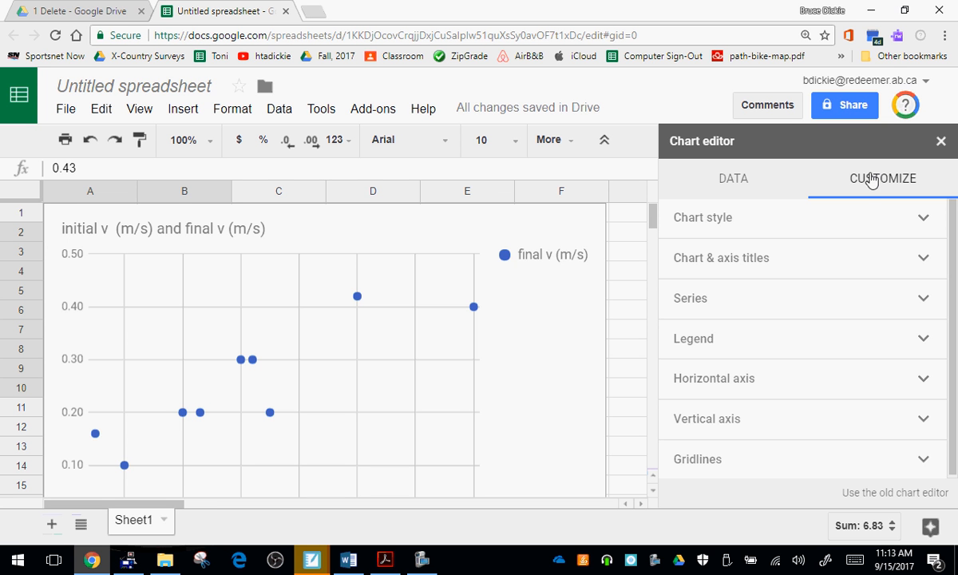
left_click(771, 264)
scroll(766, 256, "down", 1)
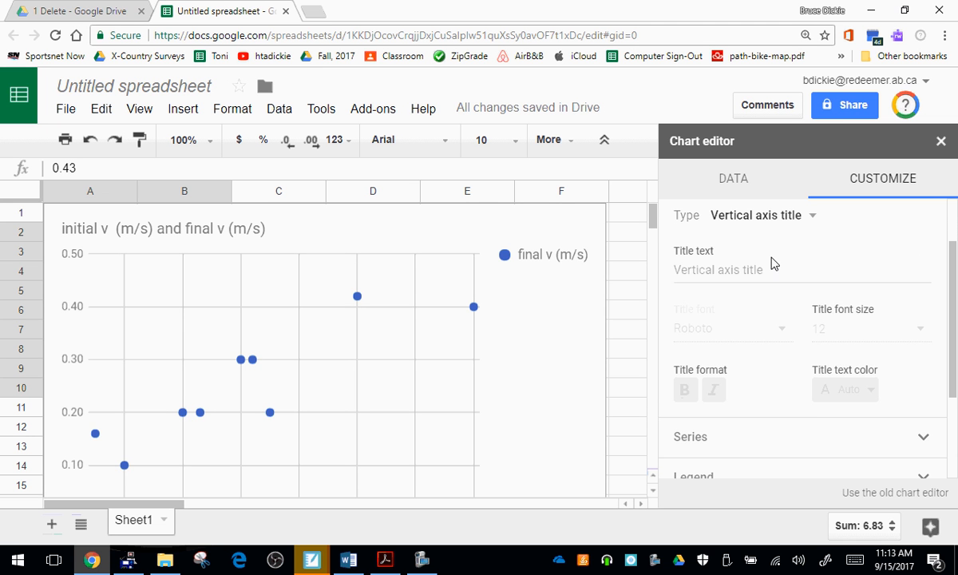
scroll(756, 234, "up", 1)
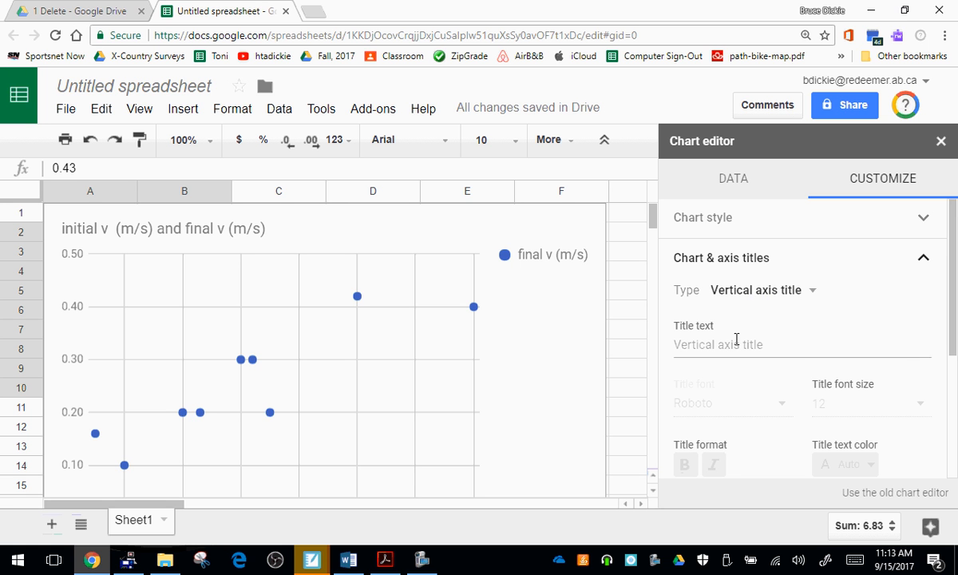
left_click(758, 297)
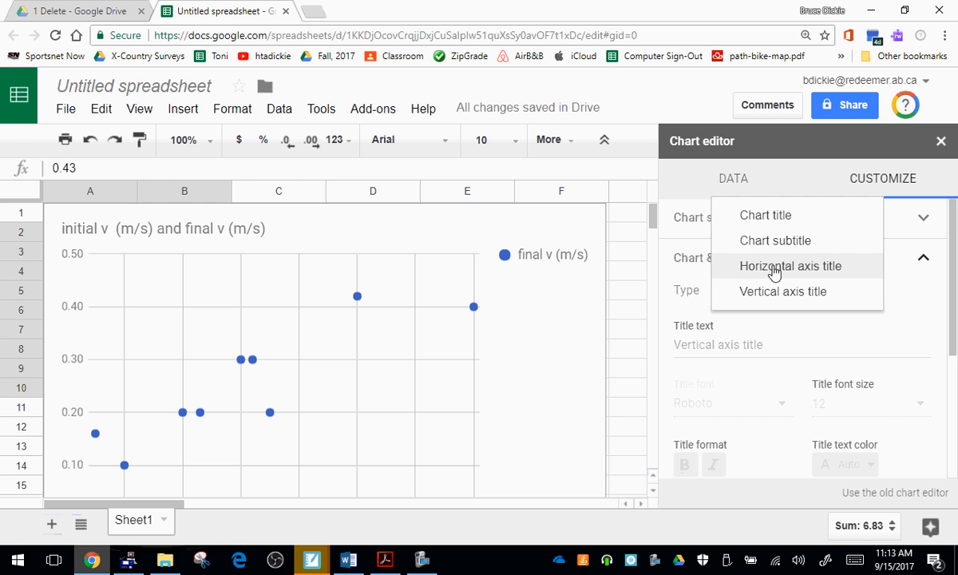
left_click(733, 219)
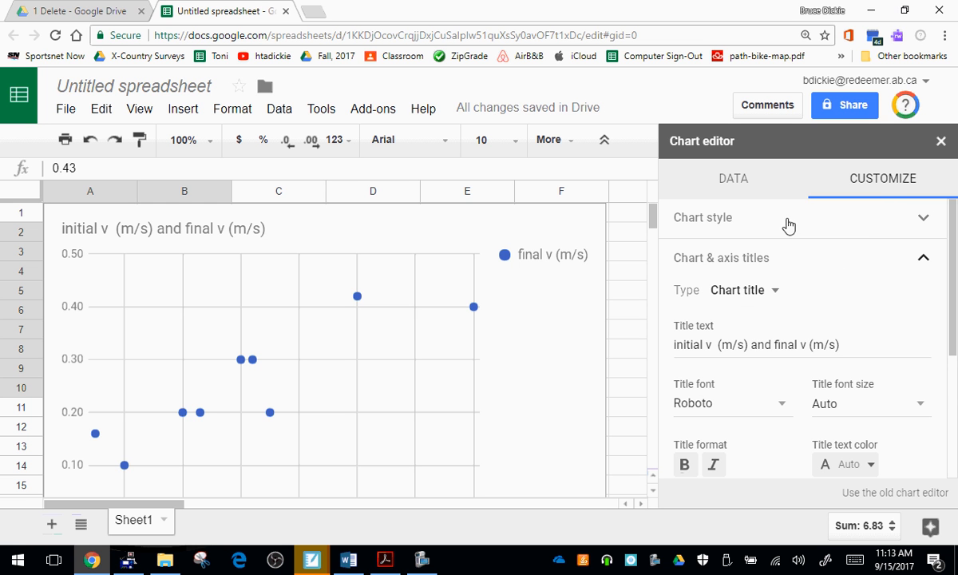
left_click_drag(883, 344, 583, 358)
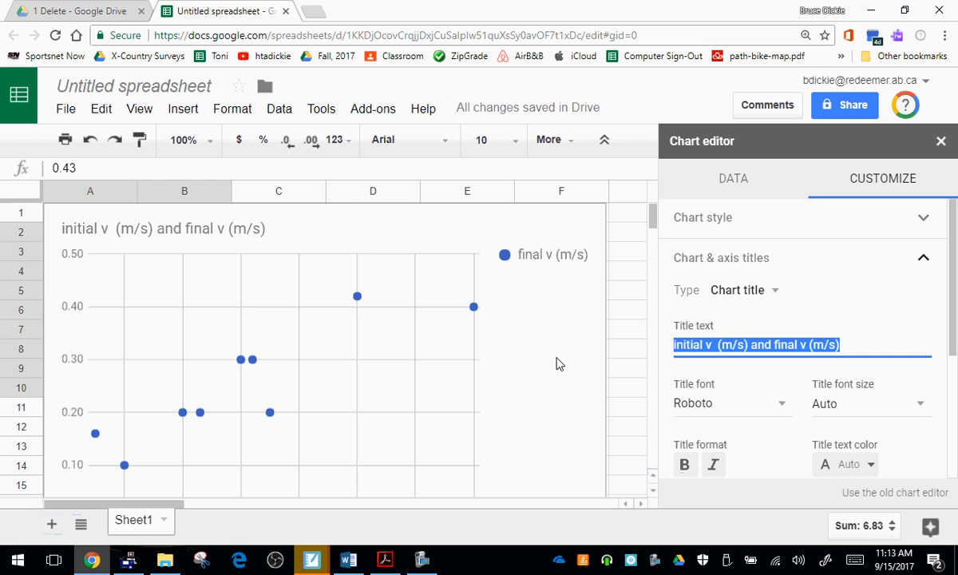
type("Final ")
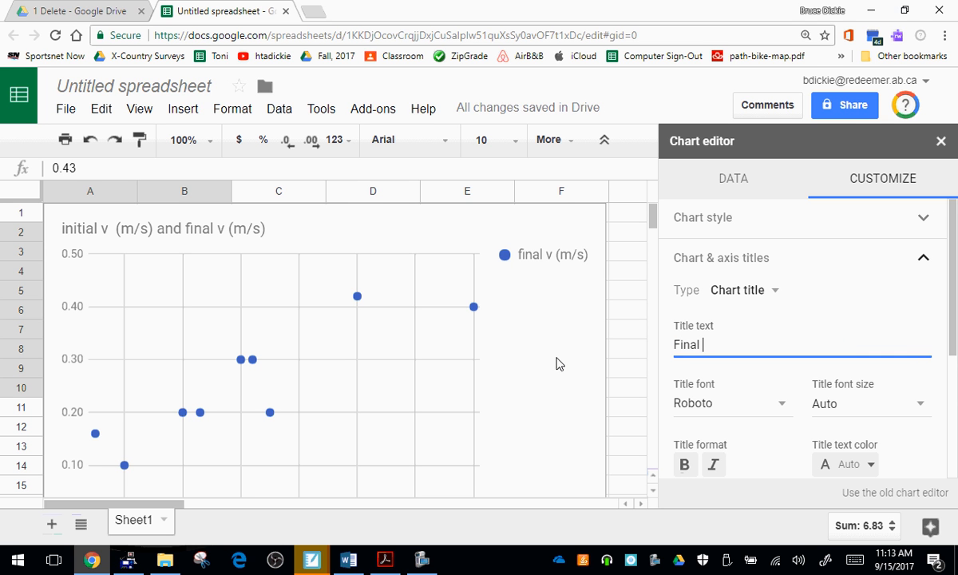
type("elocit")
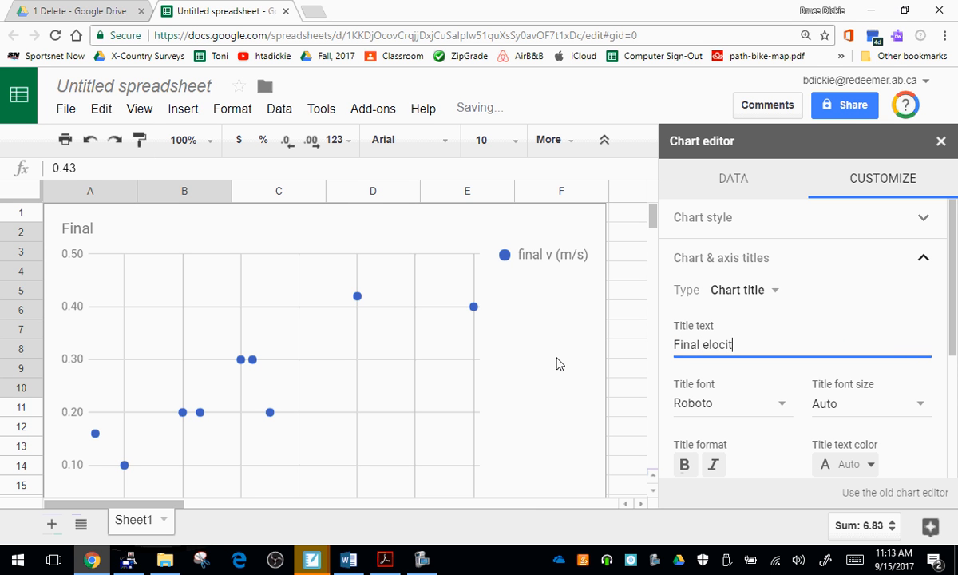
key("BackSpace")
key("BackSpace")
key("BackSpace")
key("BackSpace")
key("BackSpace")
key("BackSpace")
type("Vel")
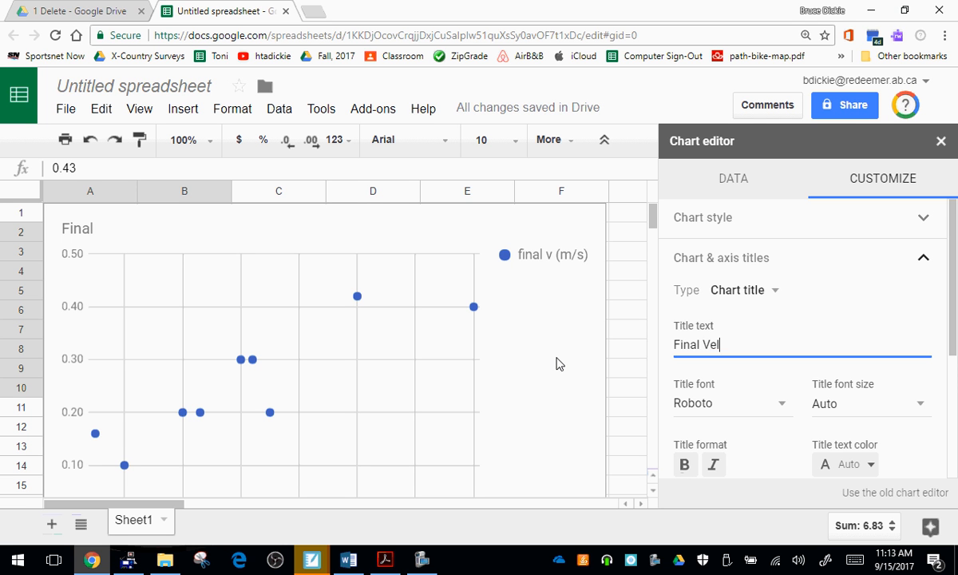
type("oci")
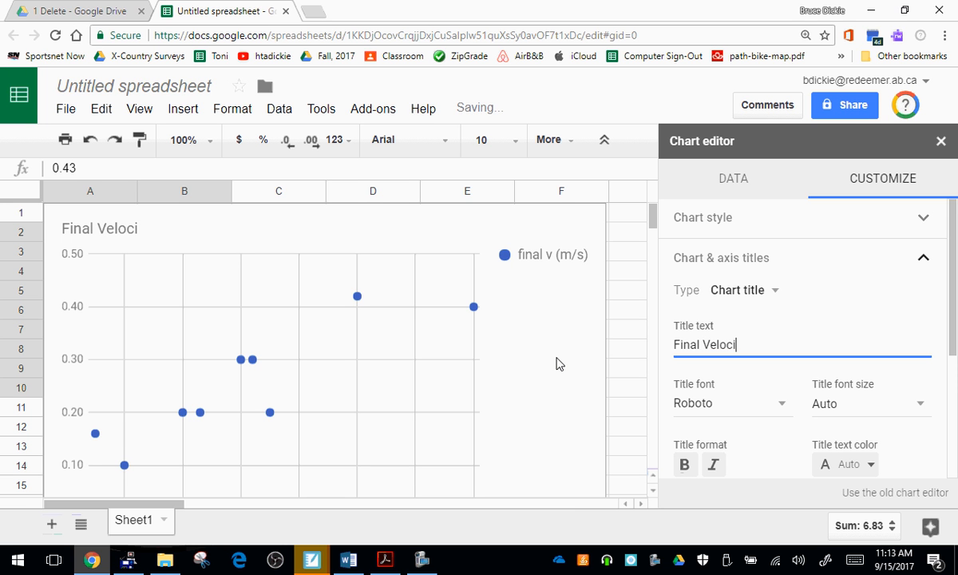
type("ty vs. ")
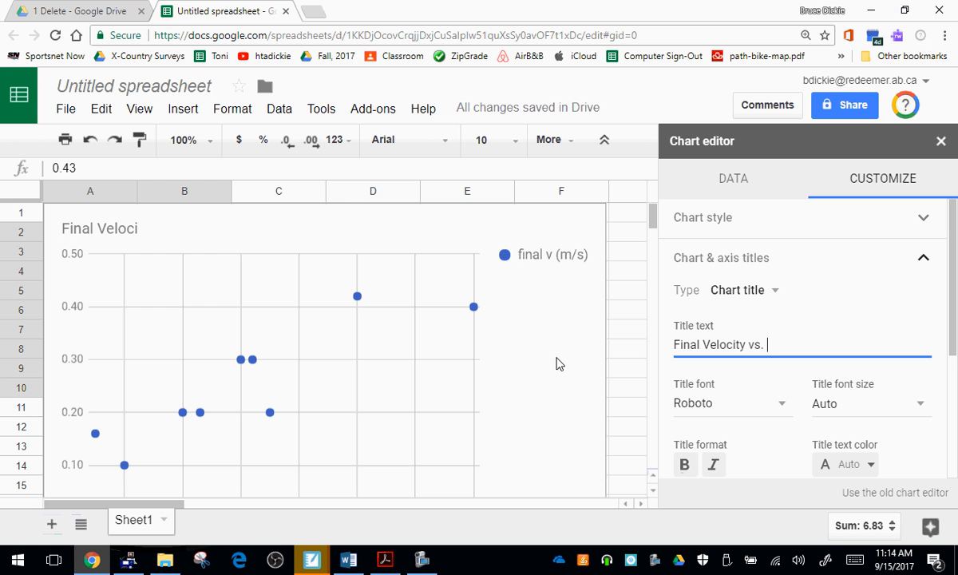
type("Initial Vel")
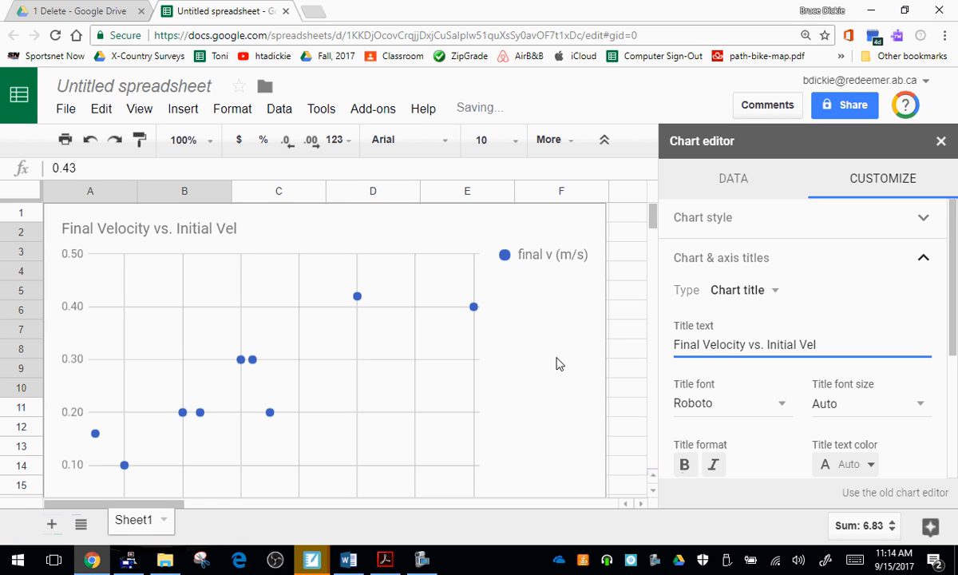
type("ocity")
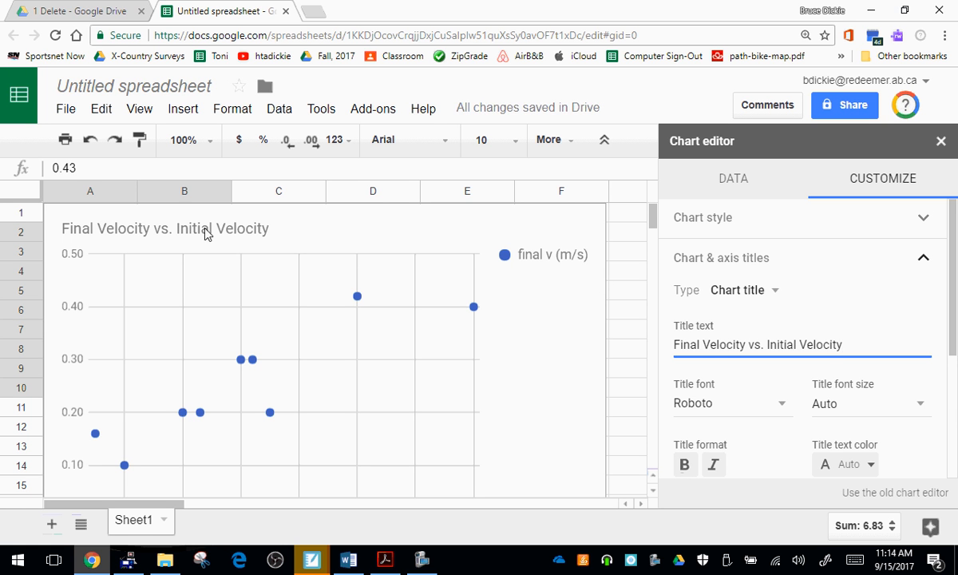
- Set the horizontal axis title to "initial velocity (m/s)"
left_click(747, 292)
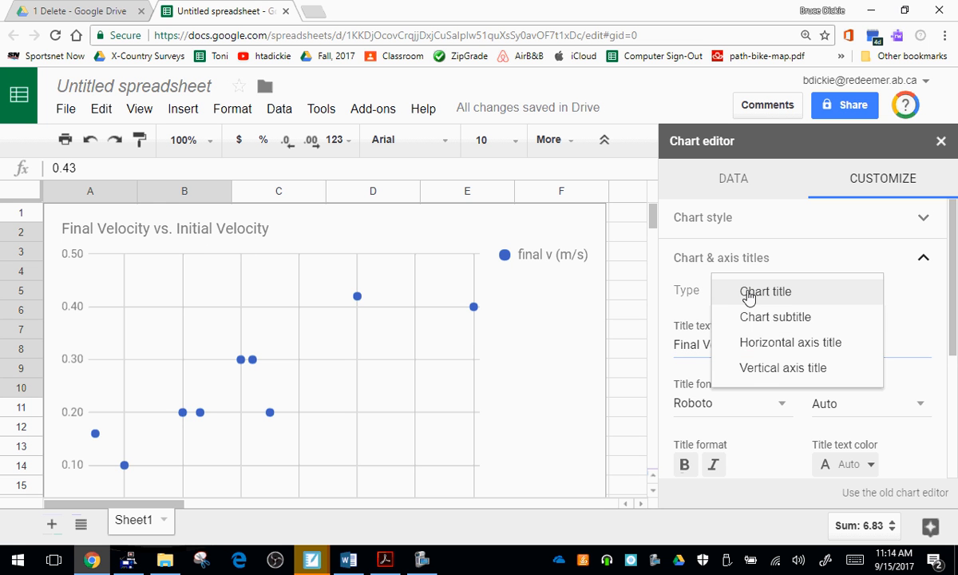
left_click(794, 347)
left_click(782, 343)
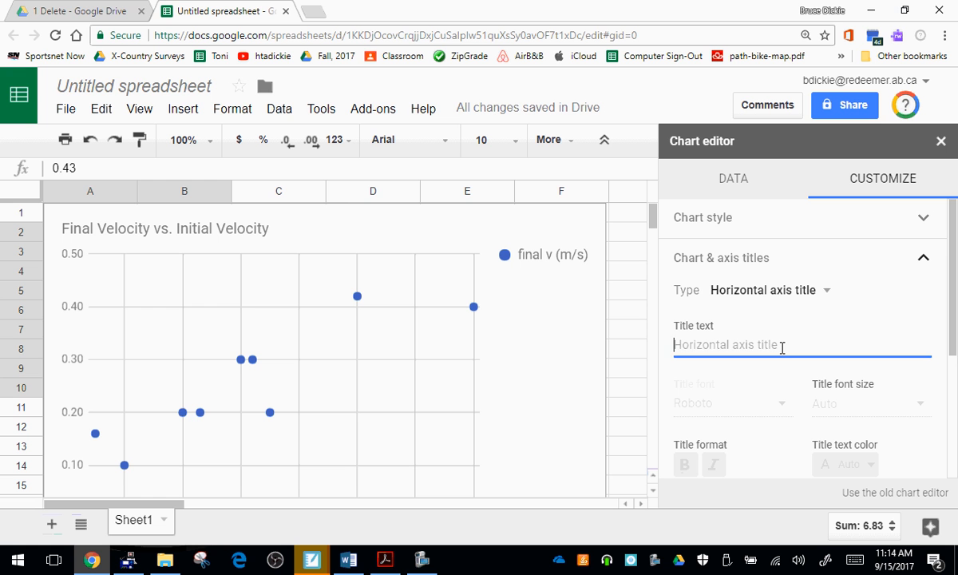
type("ini")
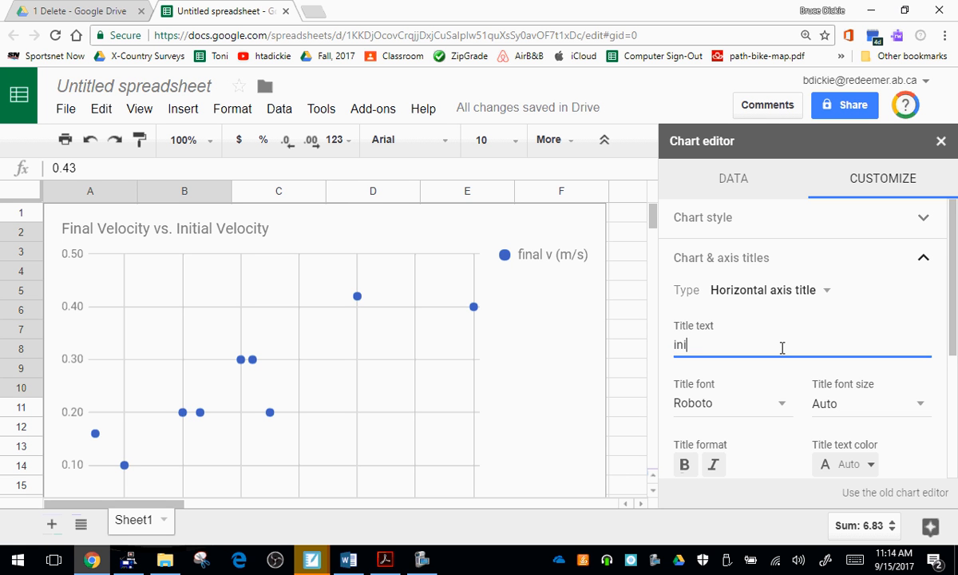
type("tial velocity (m/s)")
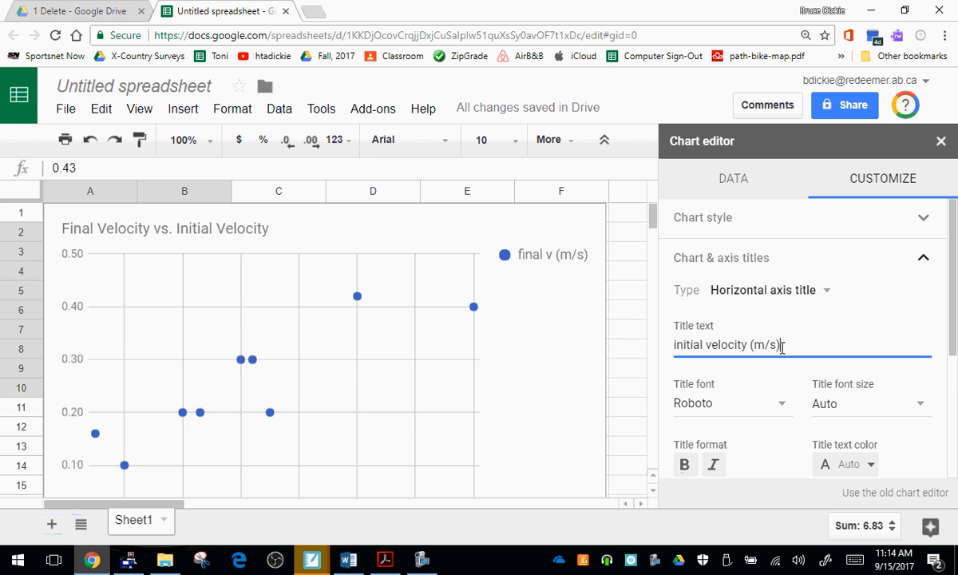
- Set the vertical axis title to "final velocity (m/s)" and check the labelled chart
left_click(757, 291)
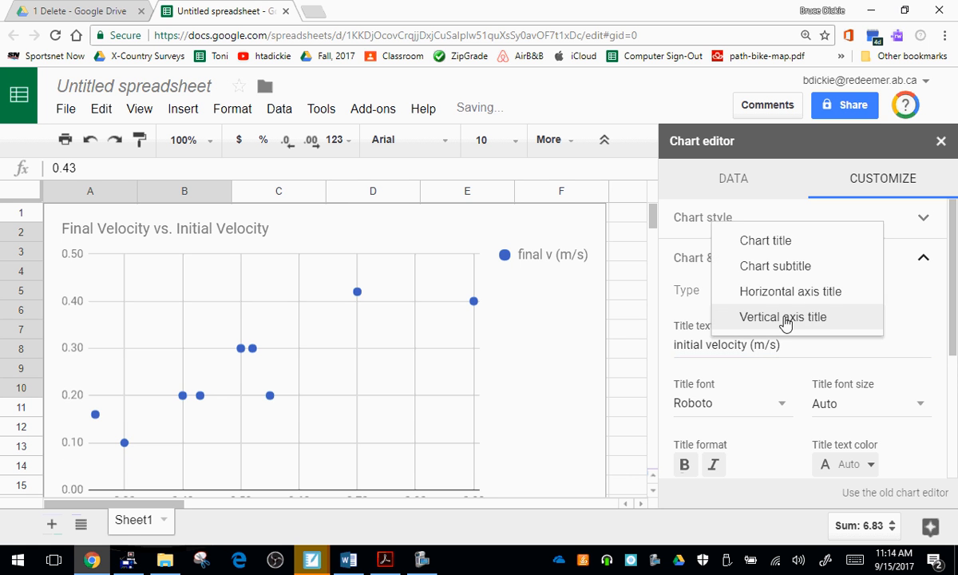
left_click(786, 318)
left_click(782, 344)
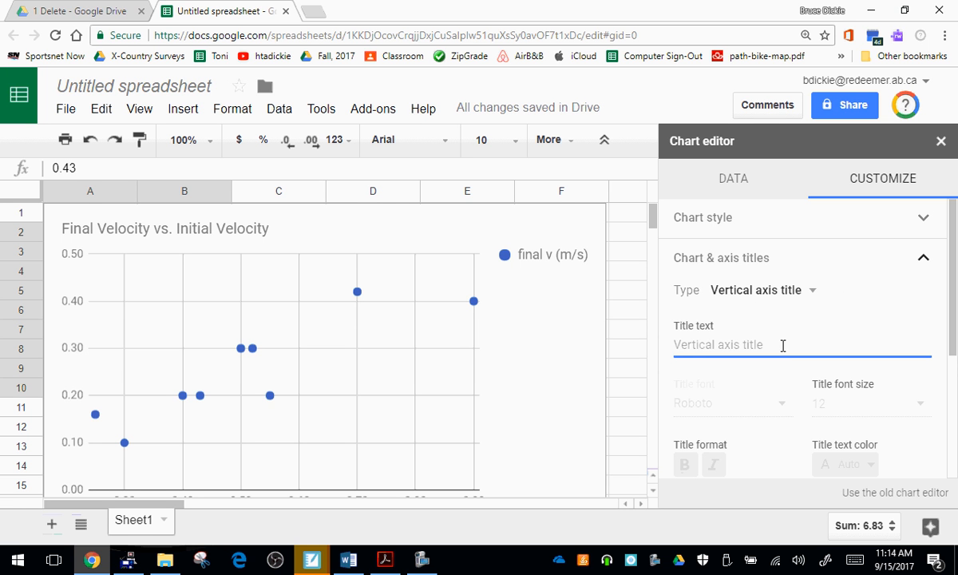
type("Fina")
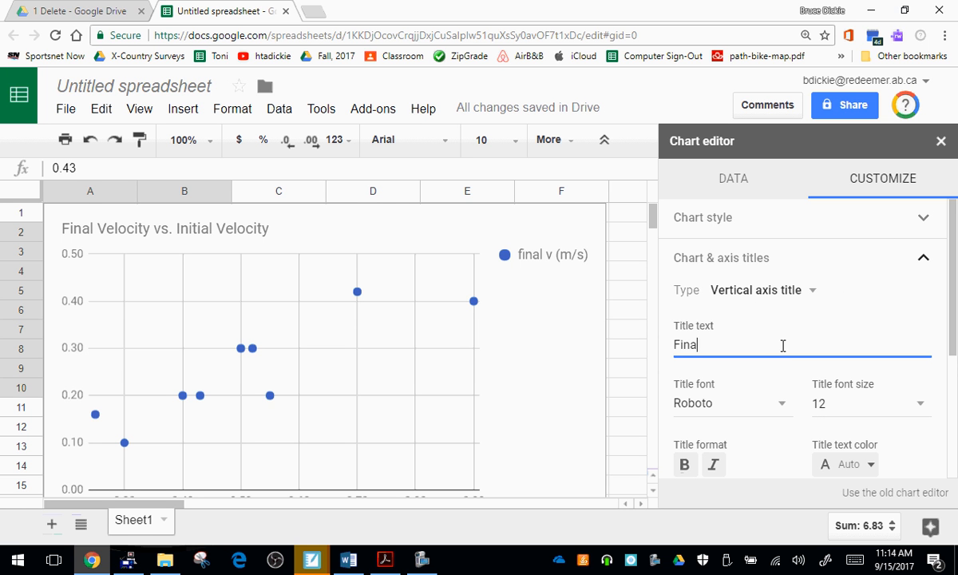
key("BackSpace")
key("BackSpace")
key("BackSpace")
key("BackSpace")
type("final velc")
key("BackSpace")
type("ocity")
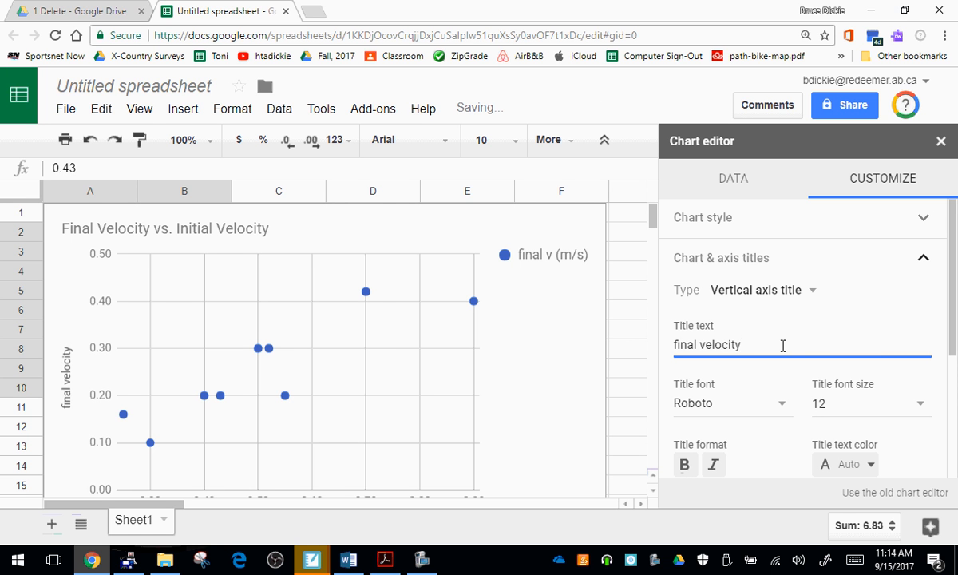
type(" (m/s)")
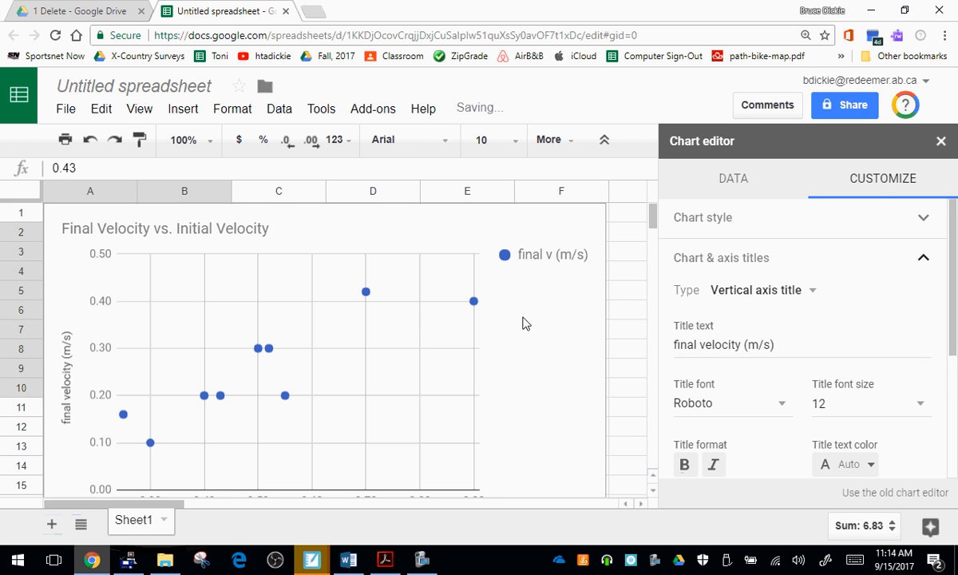
scroll(523, 323, "down", 3)
scroll(523, 322, "up", 3)
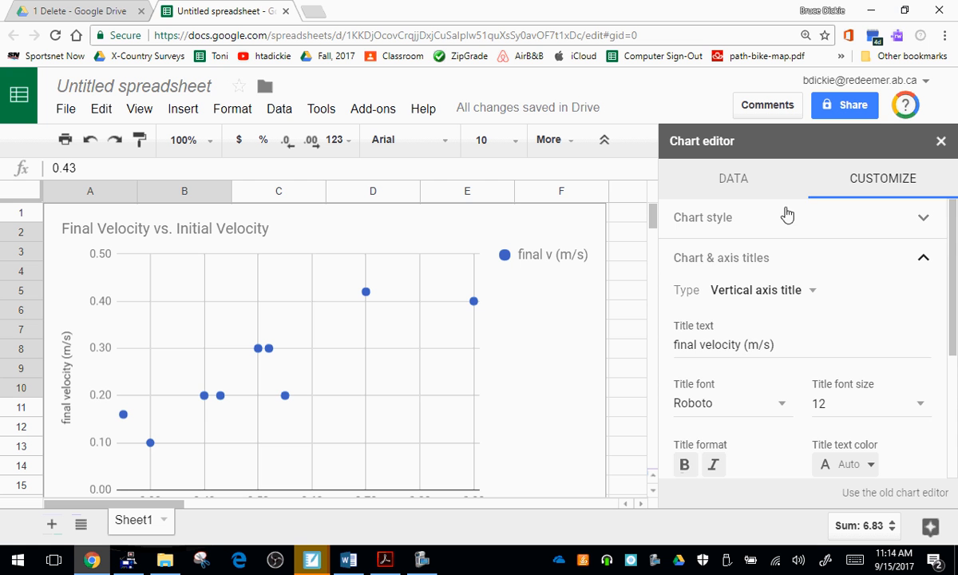
- Add a linear trendline to the final v (m/s) series of the scatter chart
left_click(732, 181)
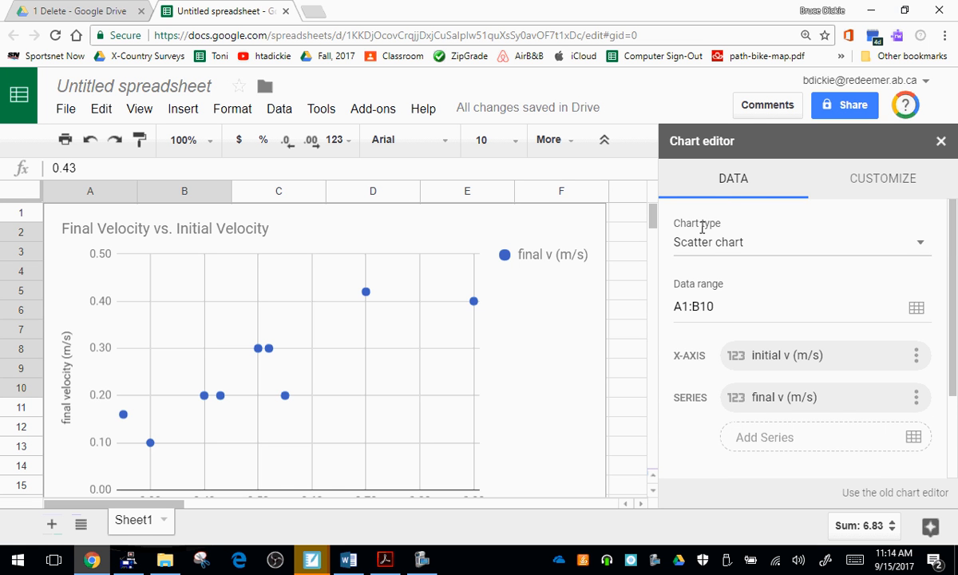
left_click(893, 182)
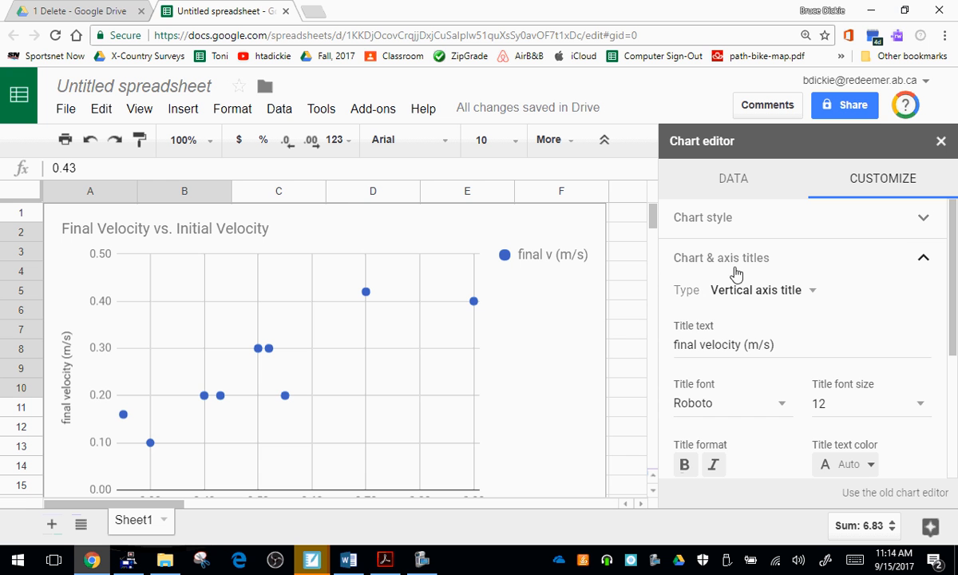
left_click(922, 260)
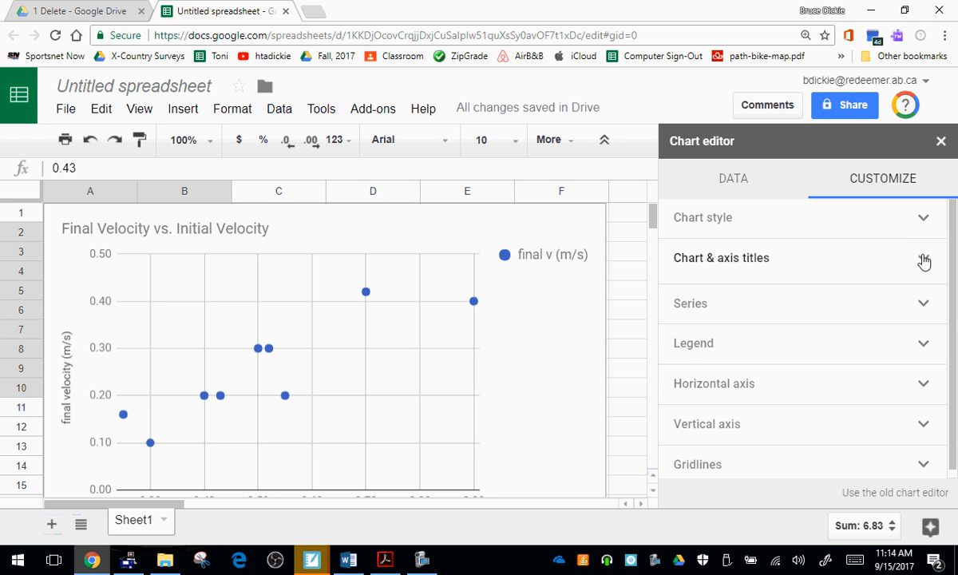
left_click(700, 309)
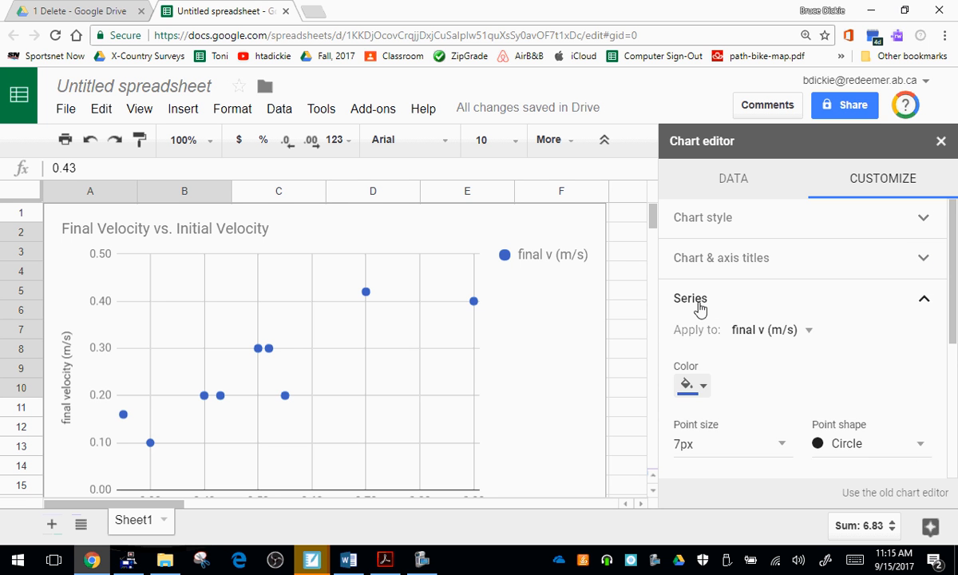
scroll(700, 309, "down", 3)
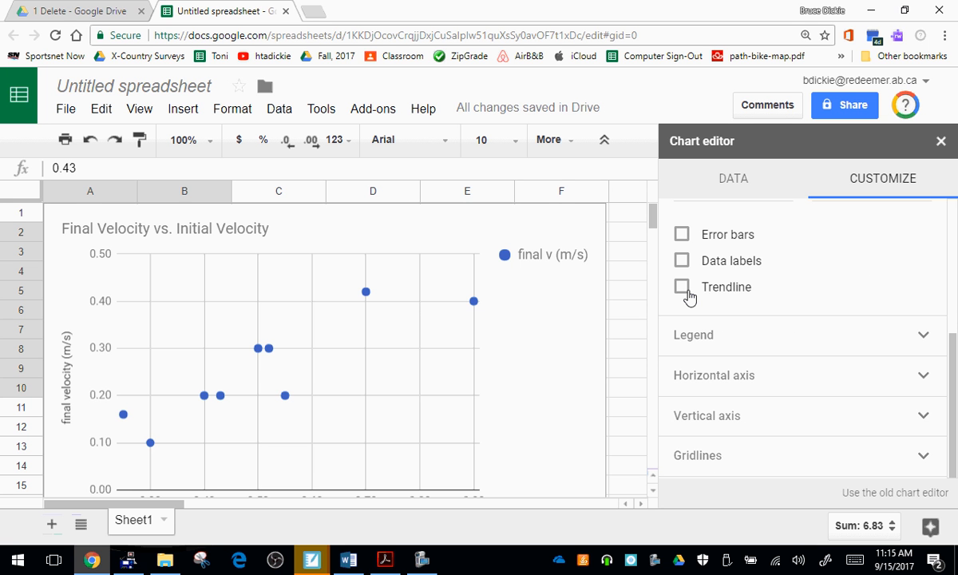
left_click(684, 288)
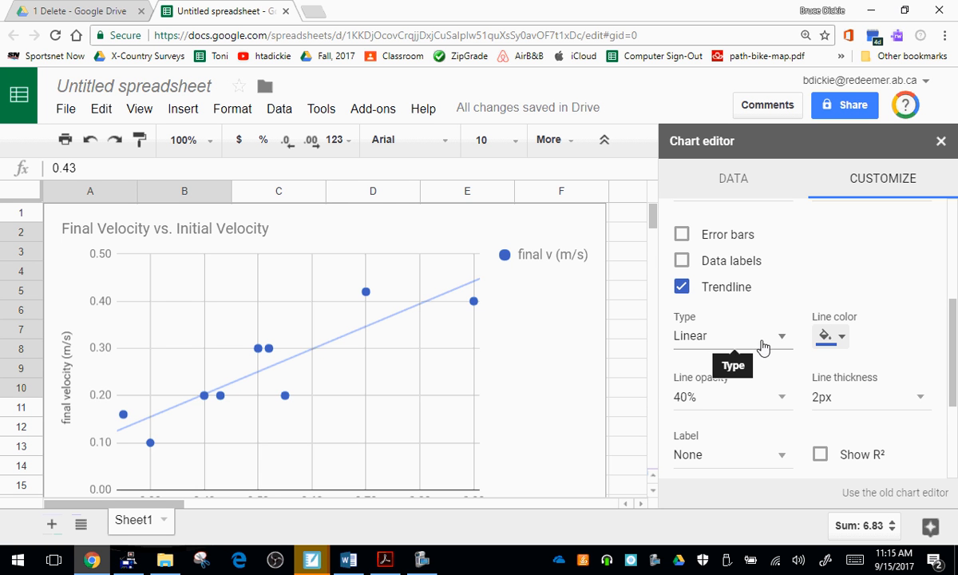
- Change the trendline's line color to red and set its opacity to 100%
left_click(838, 339)
left_click(699, 147)
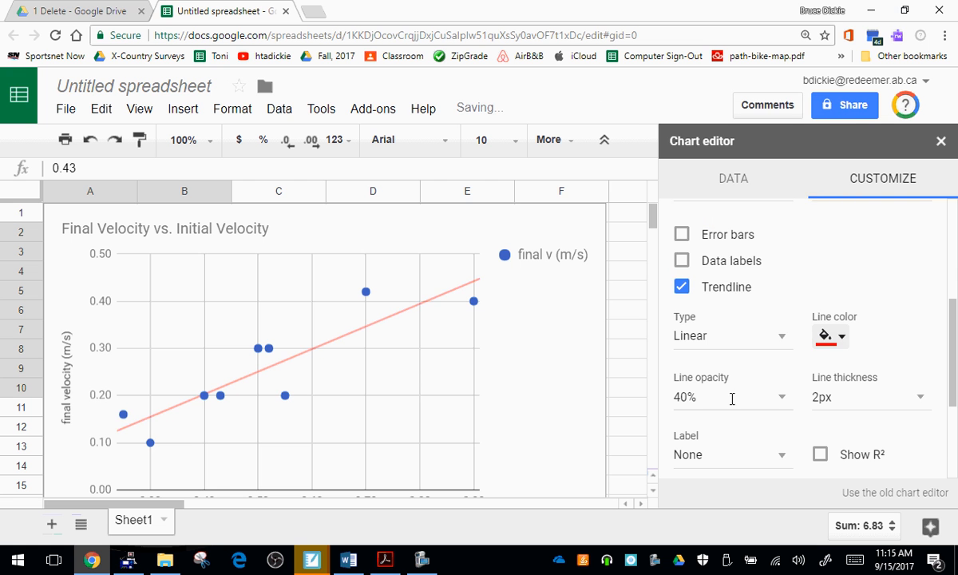
left_click(777, 399)
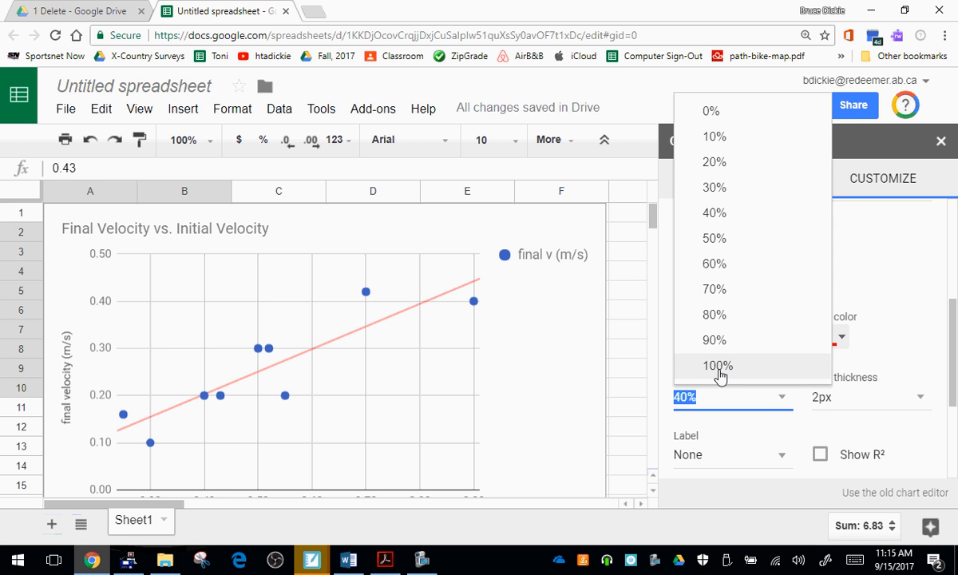
left_click(720, 369)
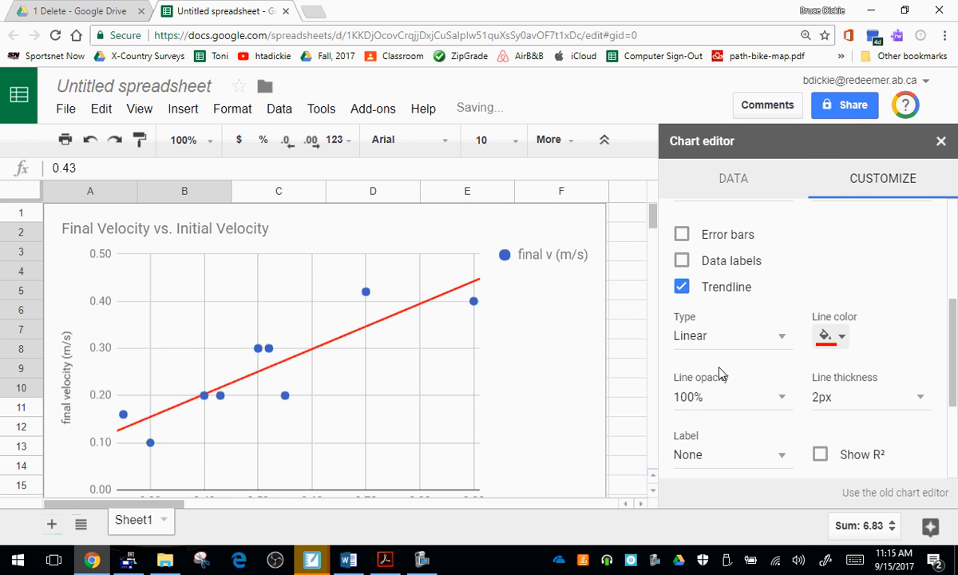
- Try a 4px line thickness on the trendline and return it to 2px
left_click(870, 397)
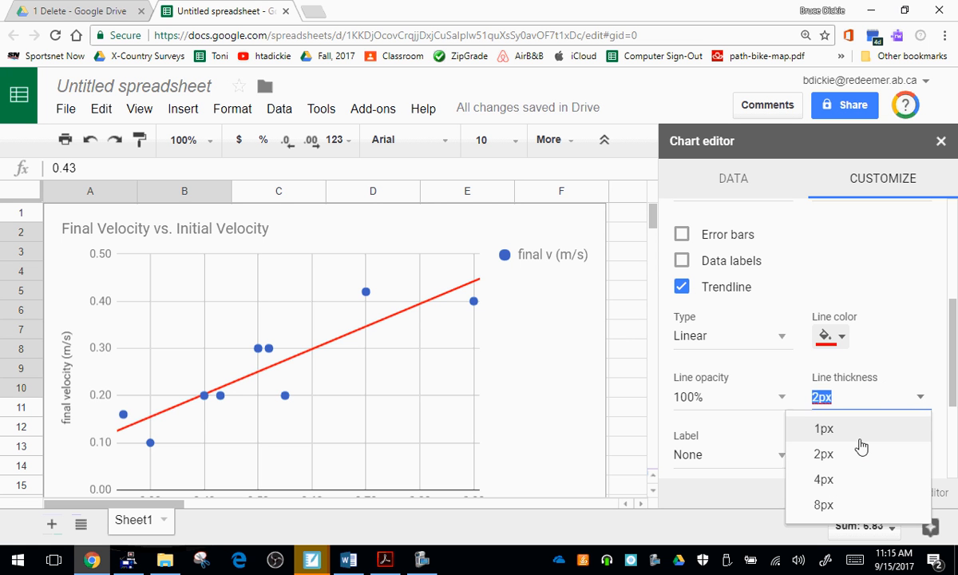
left_click(849, 480)
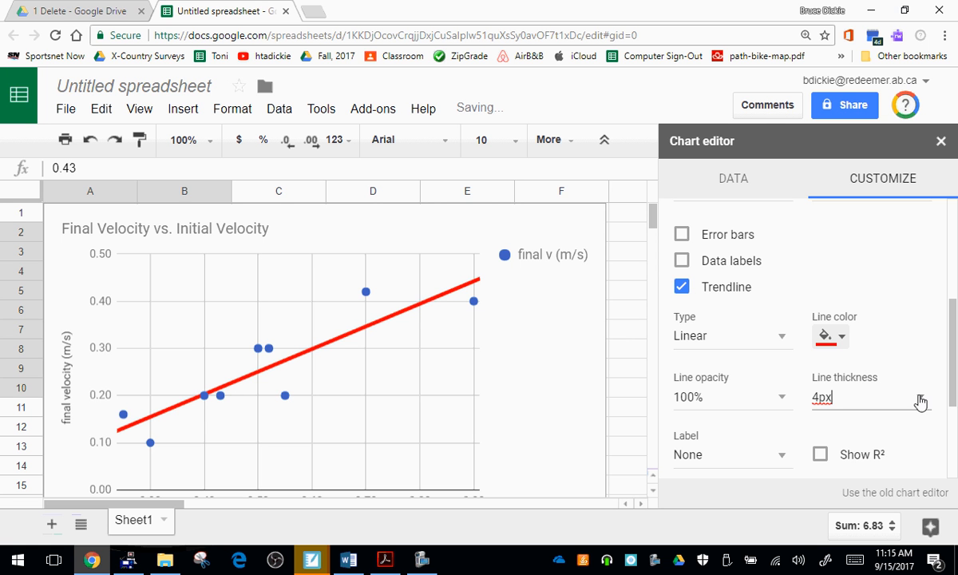
left_click(920, 398)
left_click(847, 453)
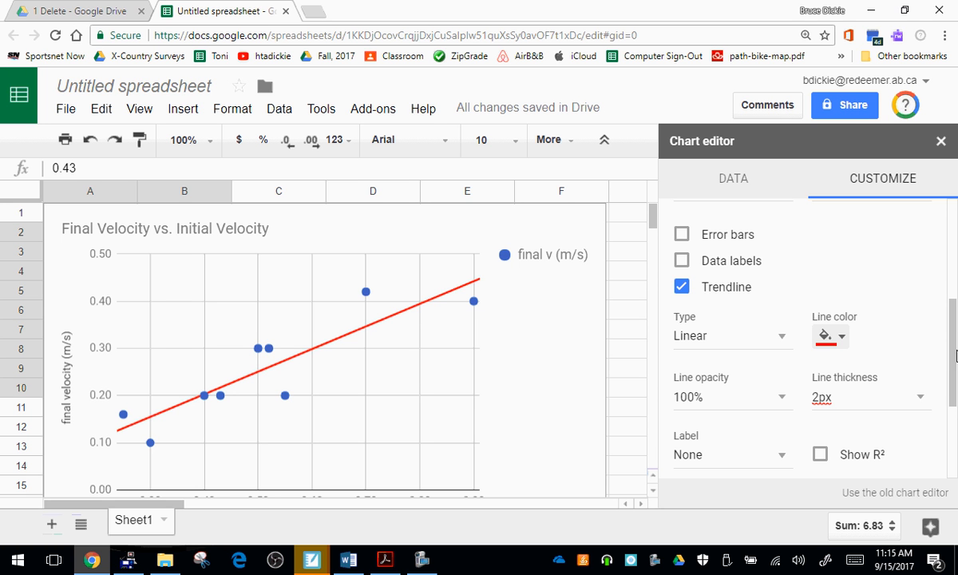
- Label the trendline with its equation in the chart legend and close the chart editor
left_click_drag(955, 358, 955, 379)
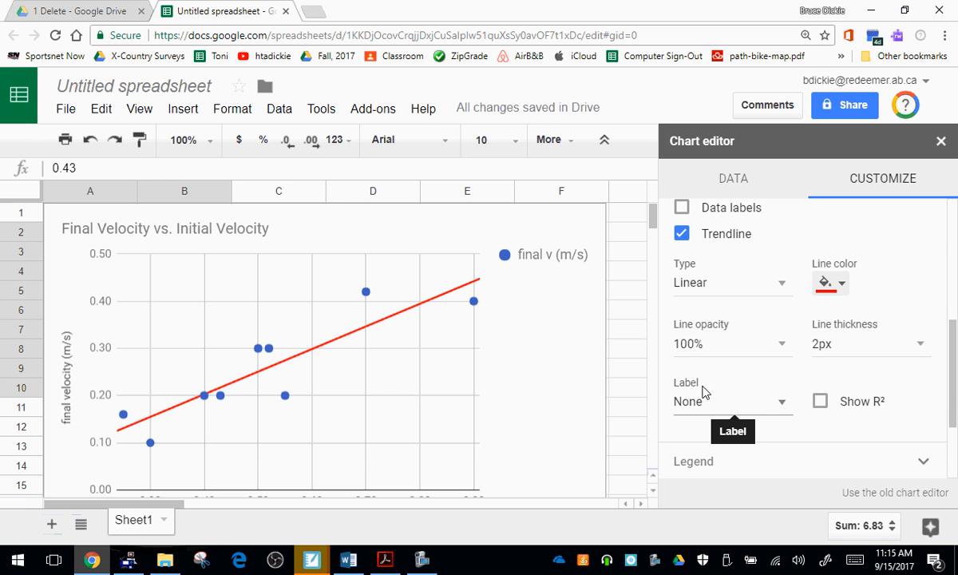
left_click(739, 402)
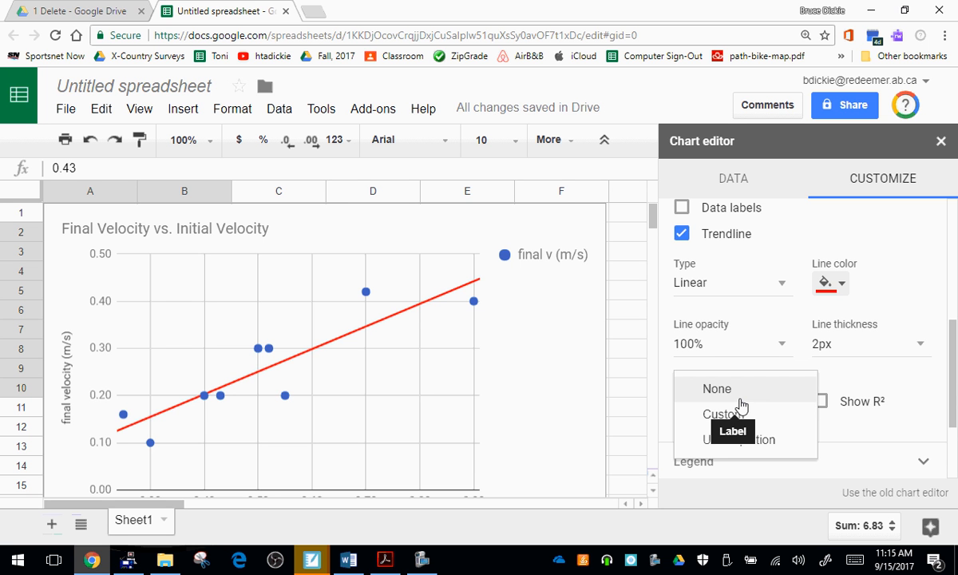
left_click(755, 438)
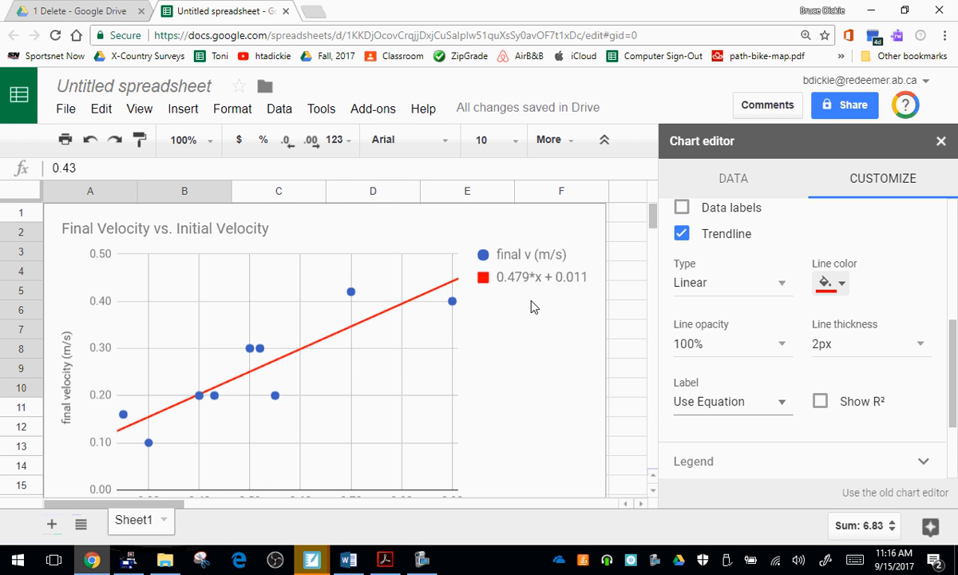
left_click(940, 141)
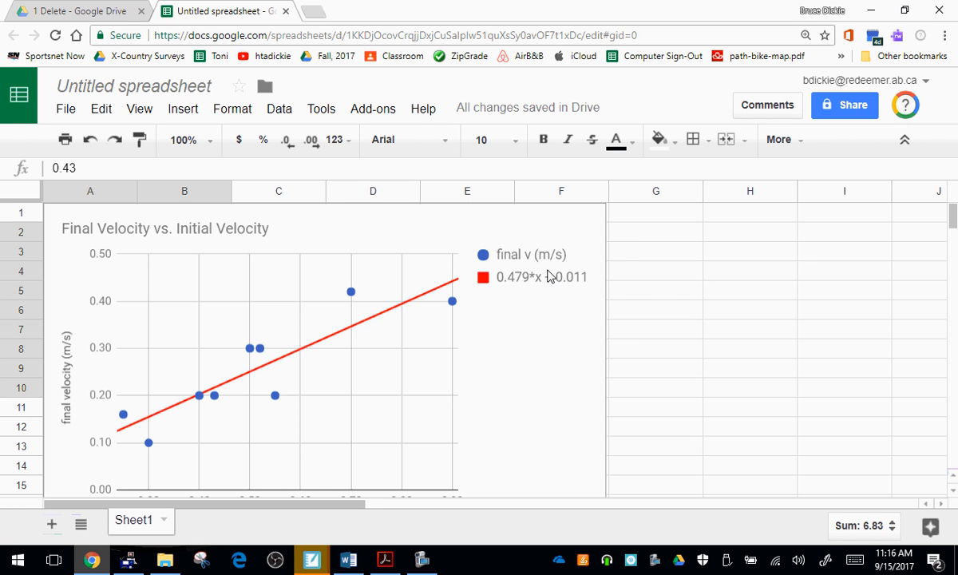